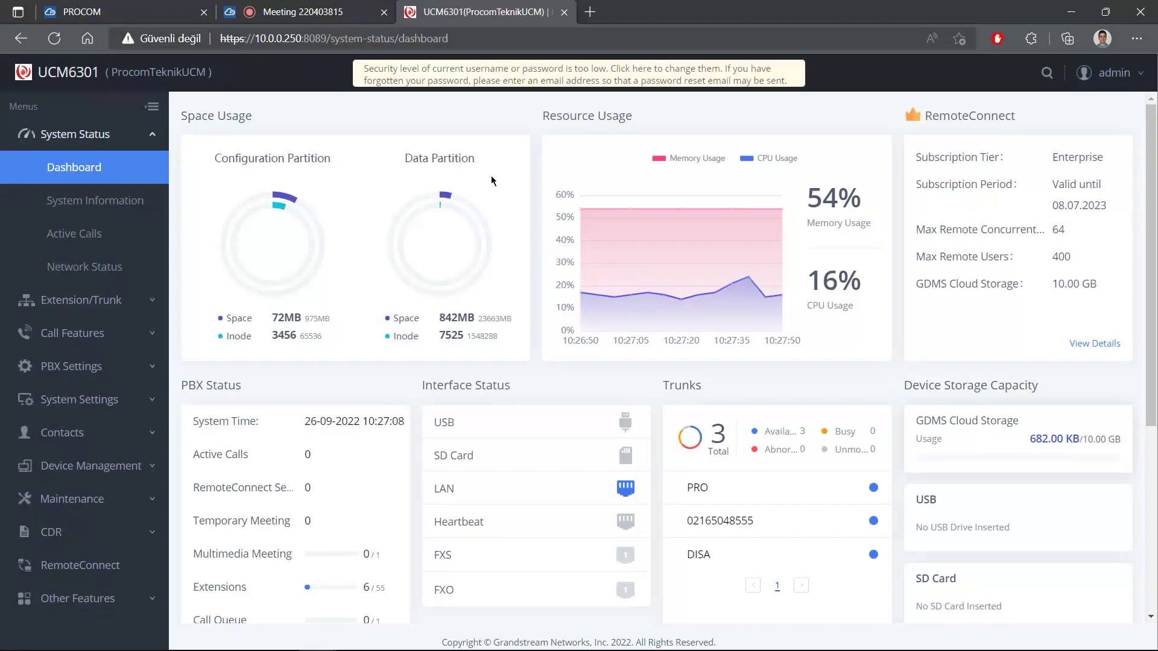
Go to Call Features > Emergency Calls and add a new emergency call rule.
click(101, 333)
scroll(103, 333, down, 4)
click(93, 547)
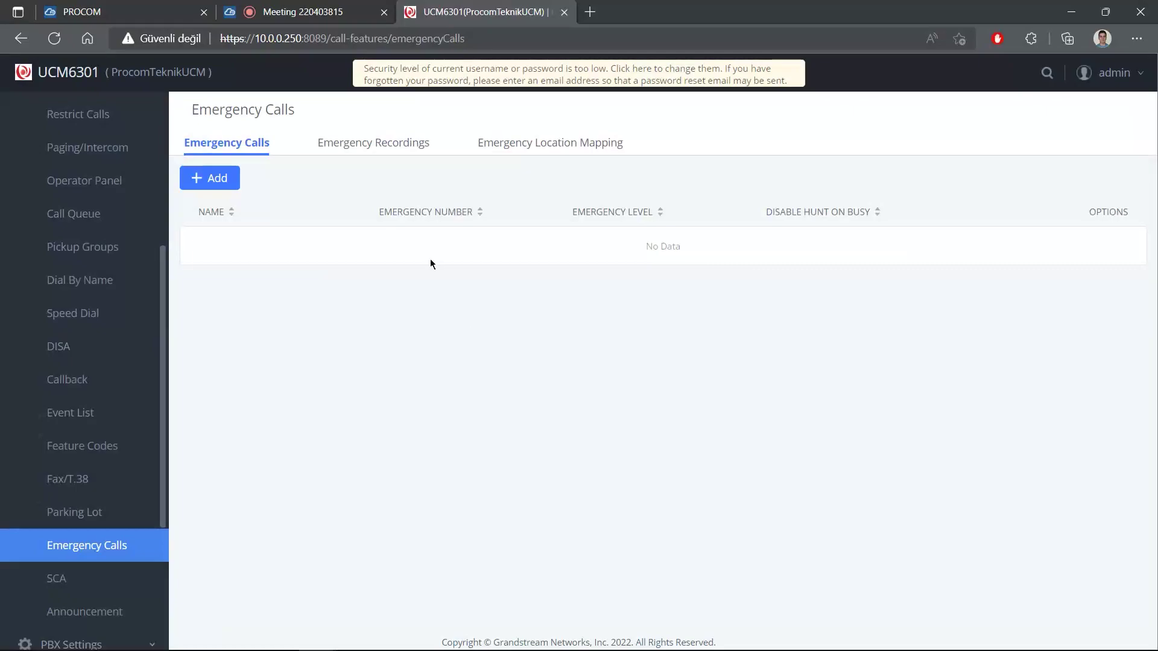
click(227, 178)
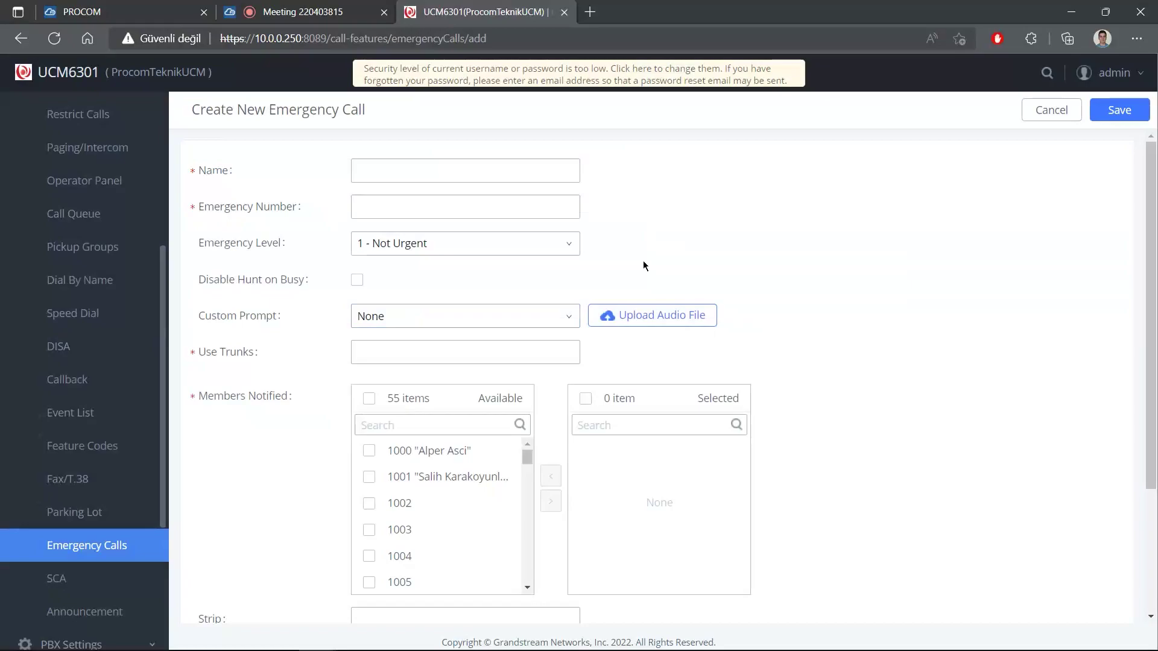
Fill in name 112ACIL, emergency number 112 and level 3 - Significantly Urgent.
click(366, 167)
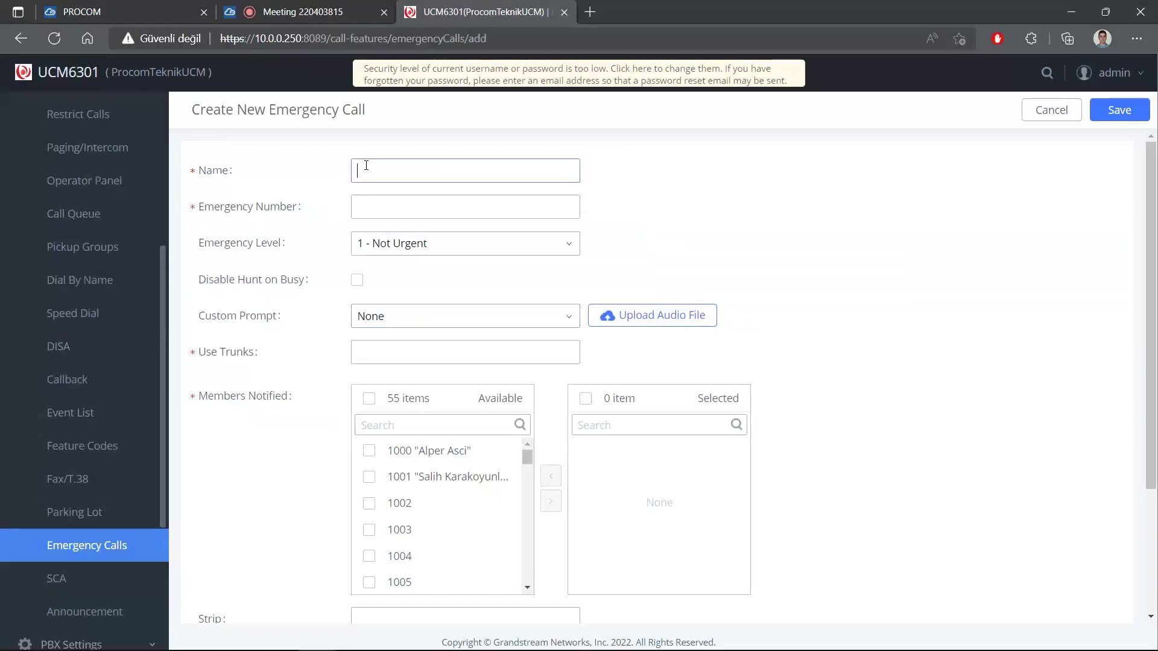
text(112ACIL)
click(365, 199)
text(112)
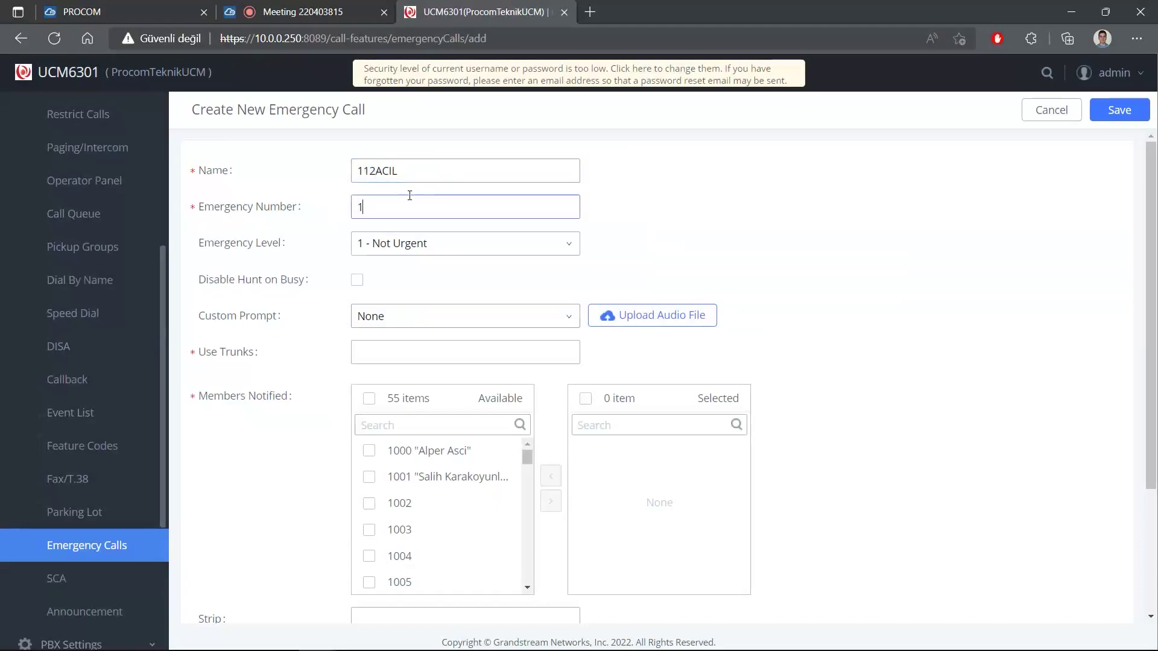
drag(376, 207, 344, 207)
click(613, 204)
click(488, 251)
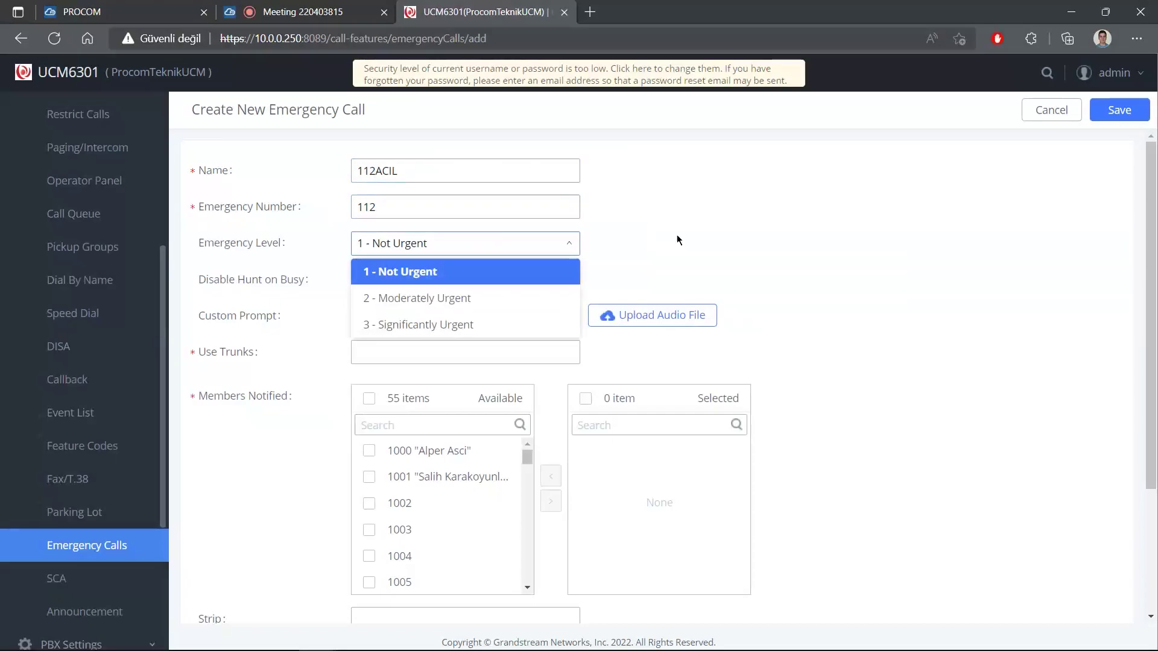
click(469, 326)
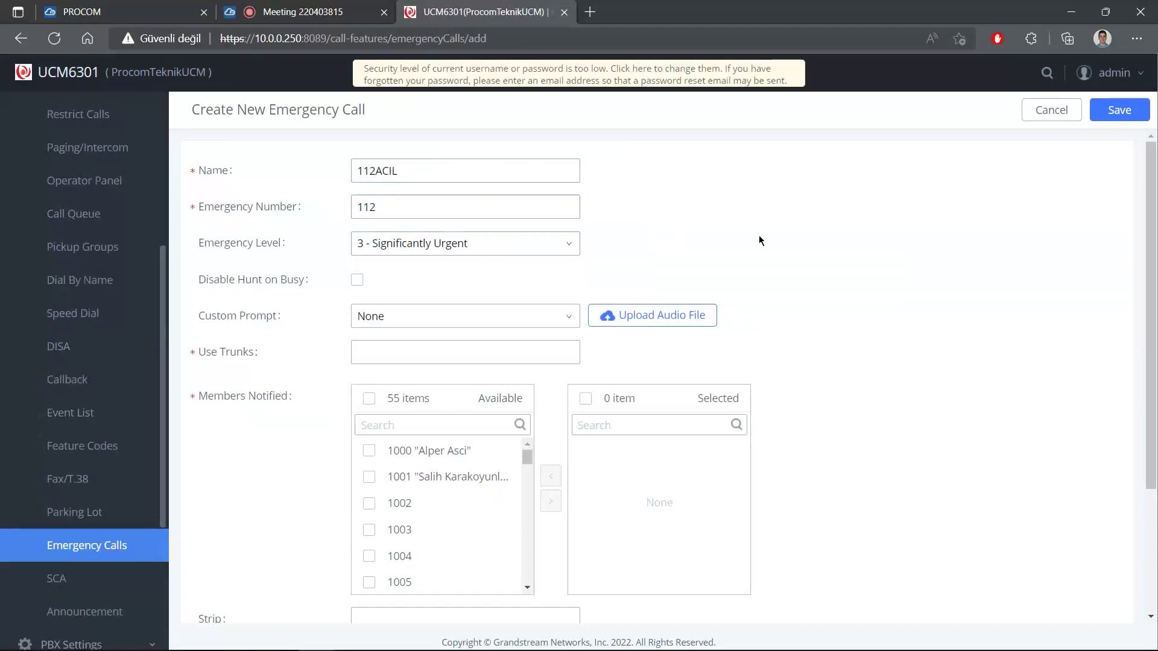
Set Use Trunks to SIP Trunks -- PRO only, leaving Disable Hunt on Busy off.
click(359, 281)
click(359, 281)
click(368, 354)
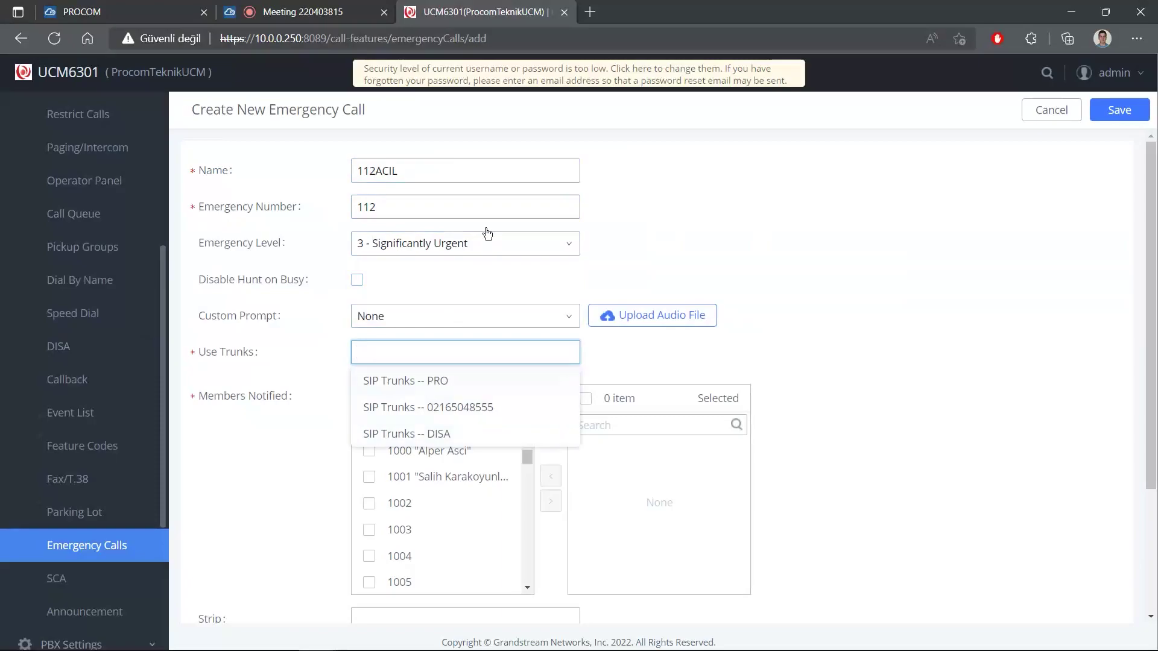
click(405, 386)
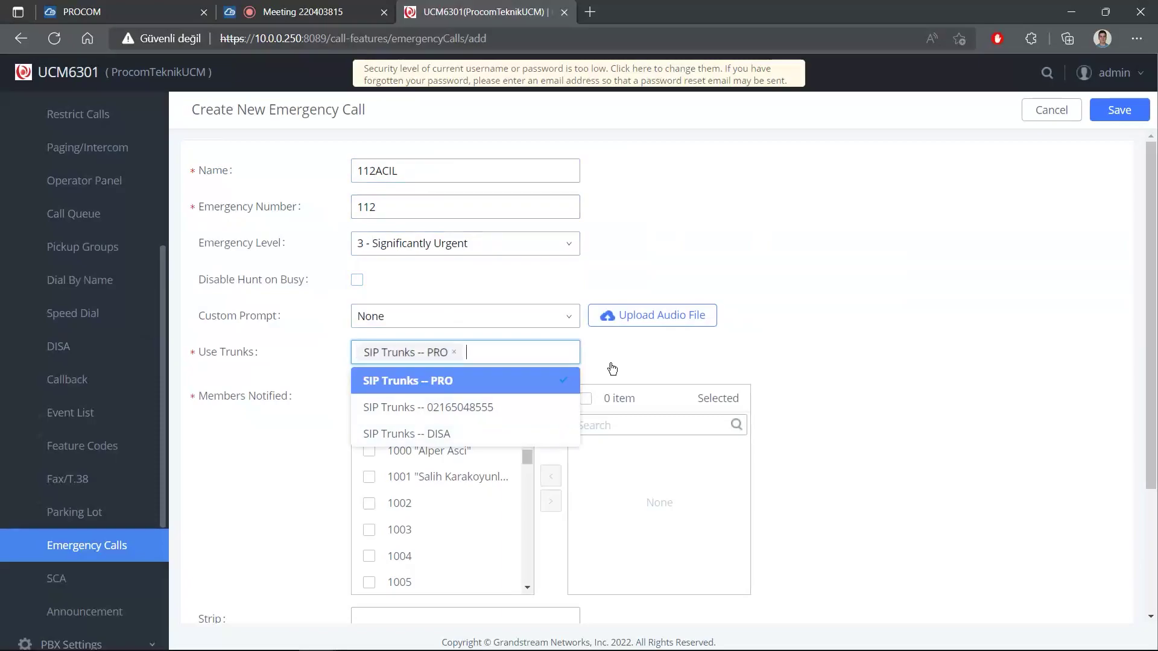
click(857, 349)
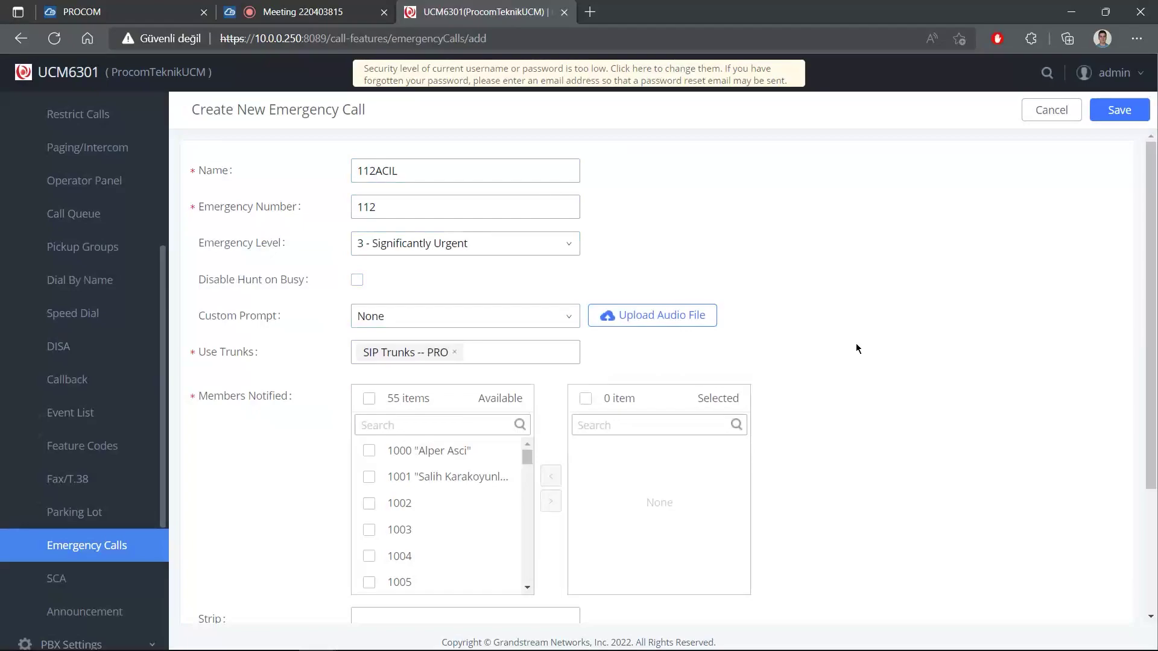
click(519, 353)
click(542, 406)
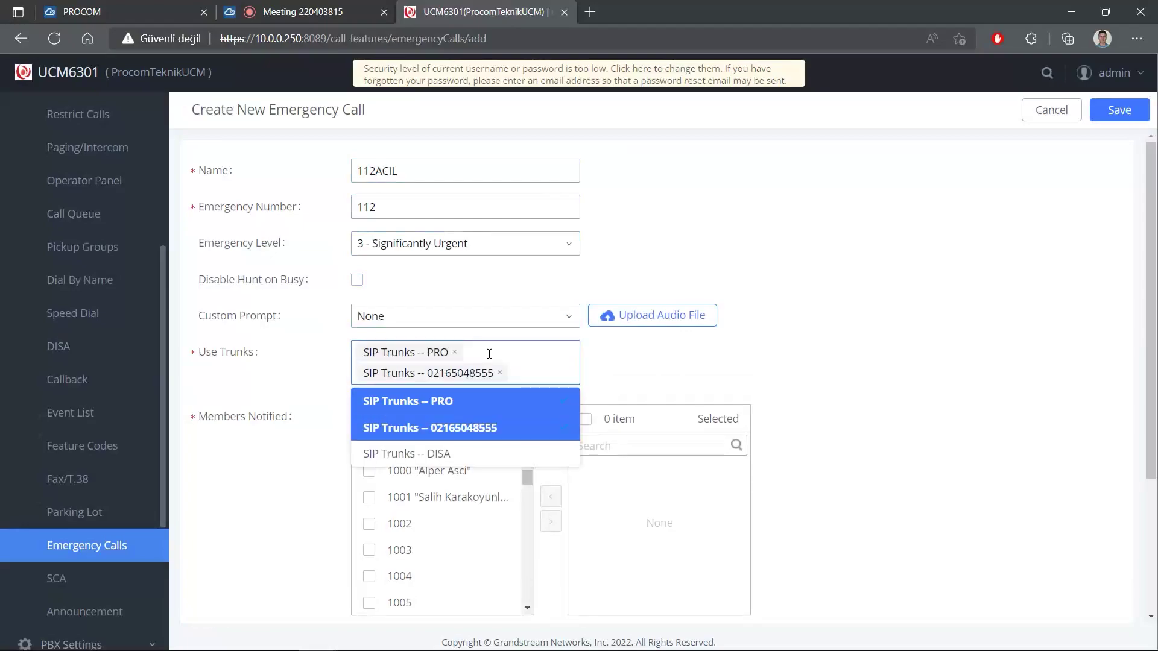
click(499, 372)
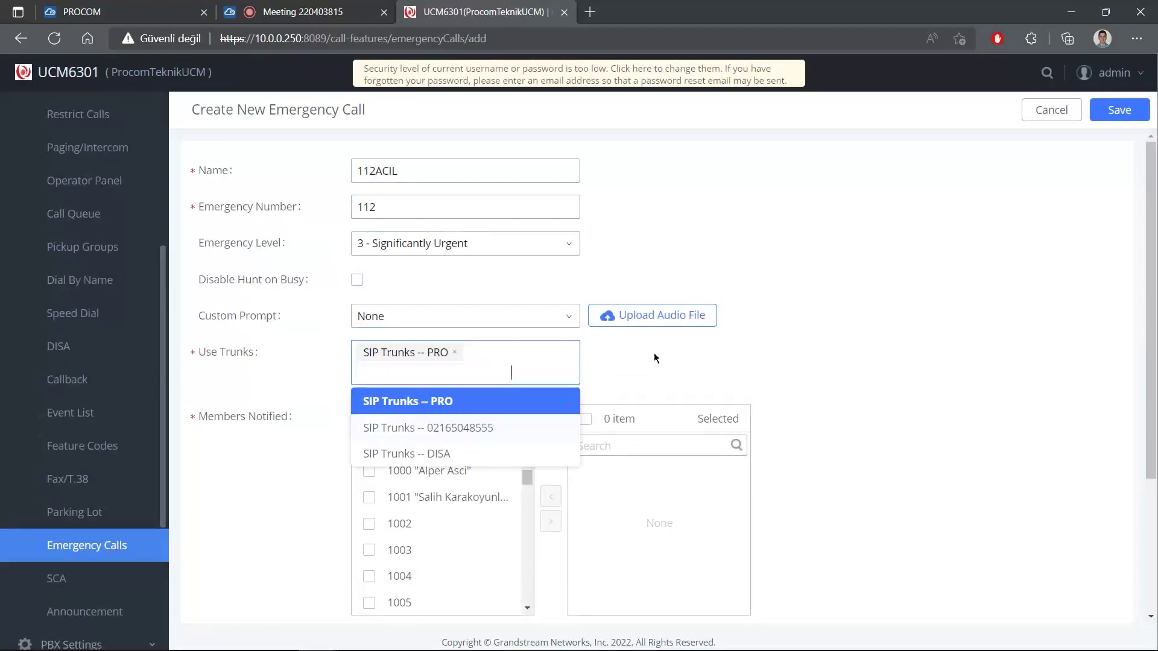
click(742, 359)
Move extension 1001 from Available to Selected in Members Notified.
scroll(727, 358, down, 2)
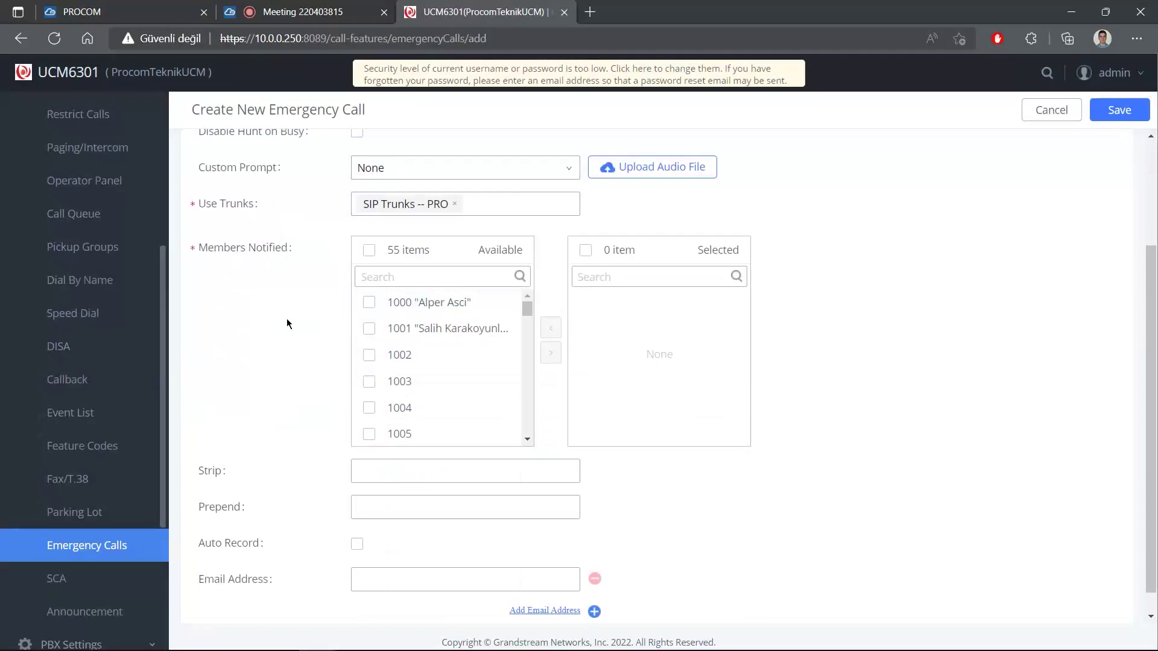
click(369, 328)
click(551, 352)
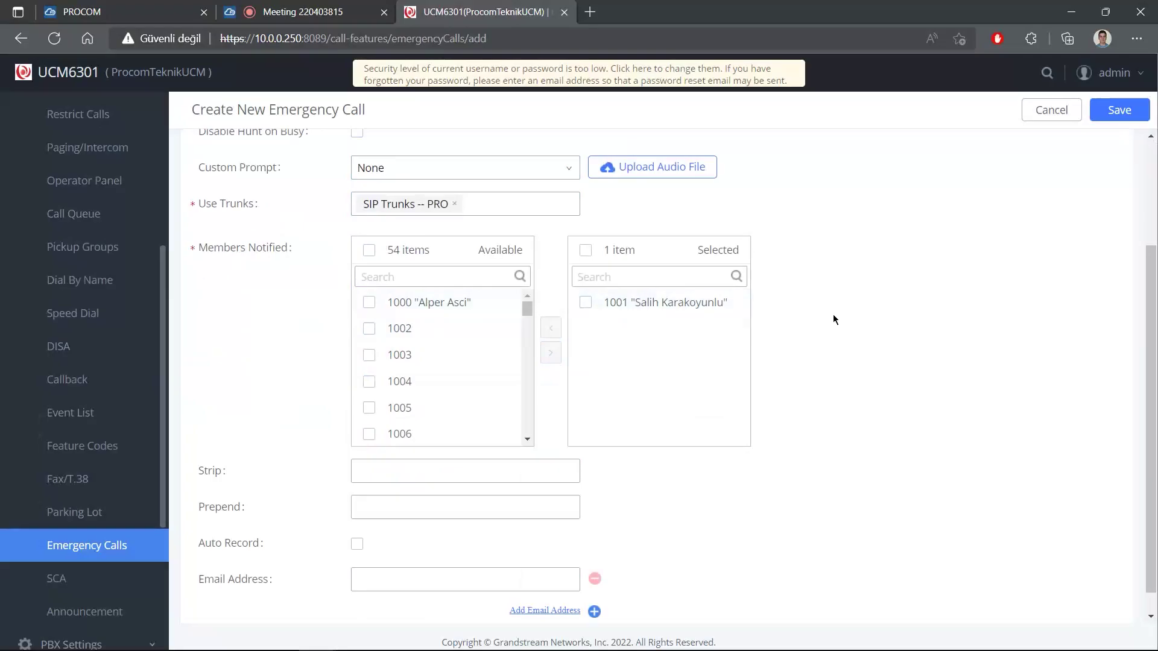
scroll(834, 314, down, 1)
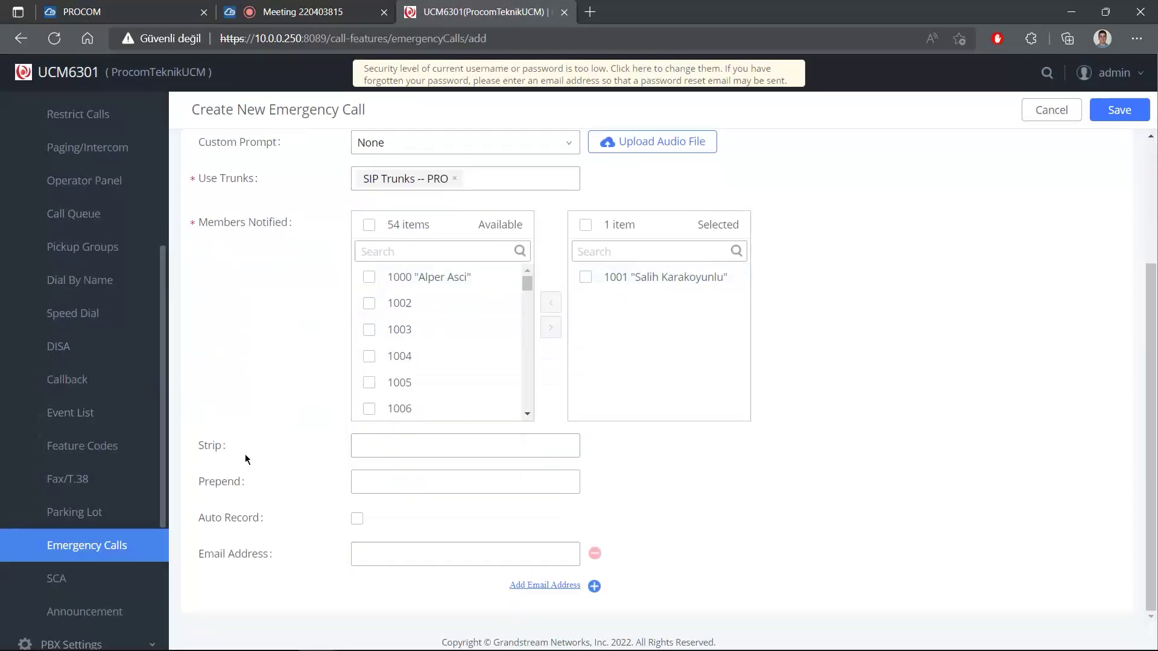
scroll(245, 454, up, 3)
Recheck that the Emergency Number field still reads 112.
click(368, 208)
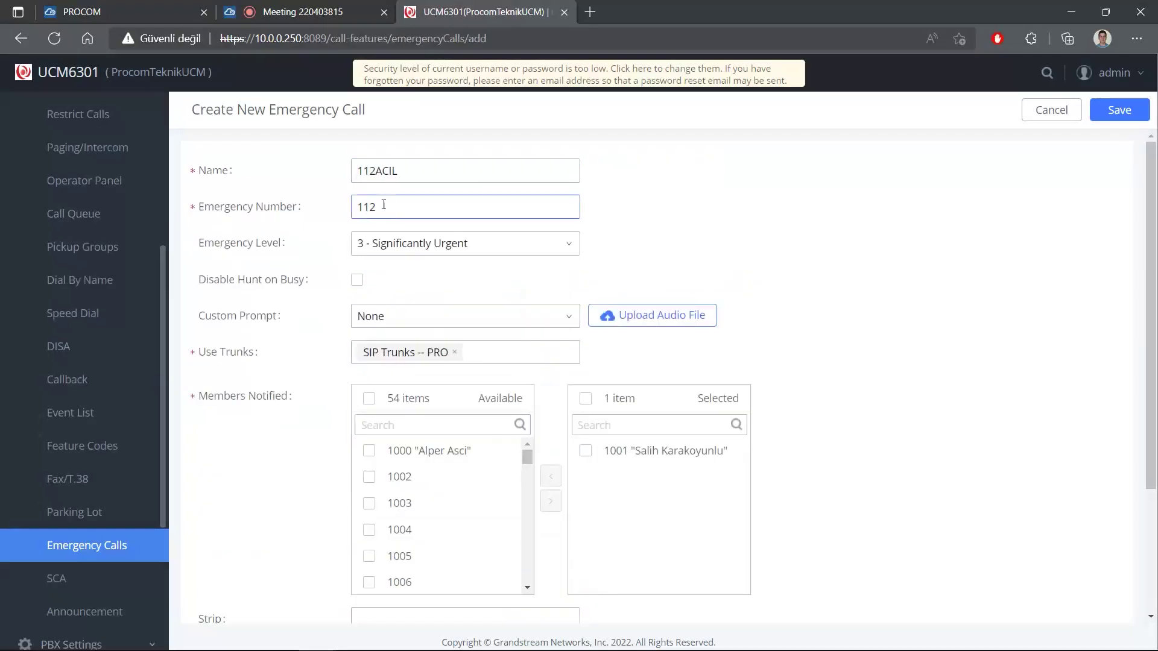
double_click(374, 207)
click(403, 208)
scroll(403, 208, down, 1)
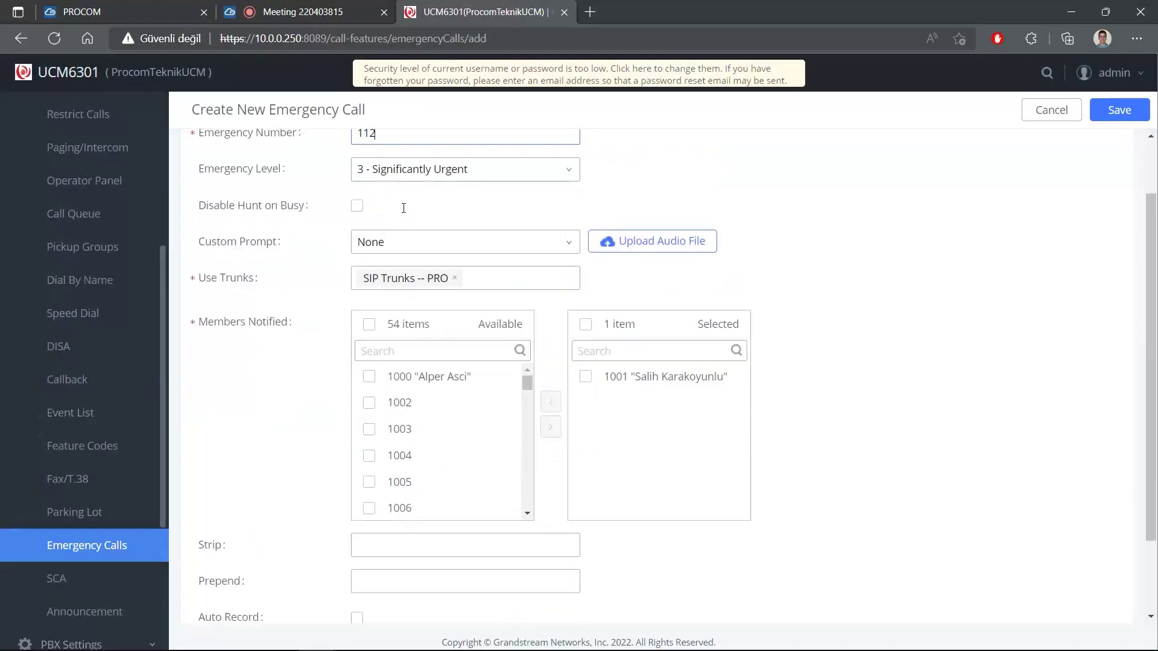
scroll(404, 212, up, 1)
click(657, 218)
Tick Auto Record so emergency calls are recorded.
scroll(660, 218, down, 3)
click(357, 518)
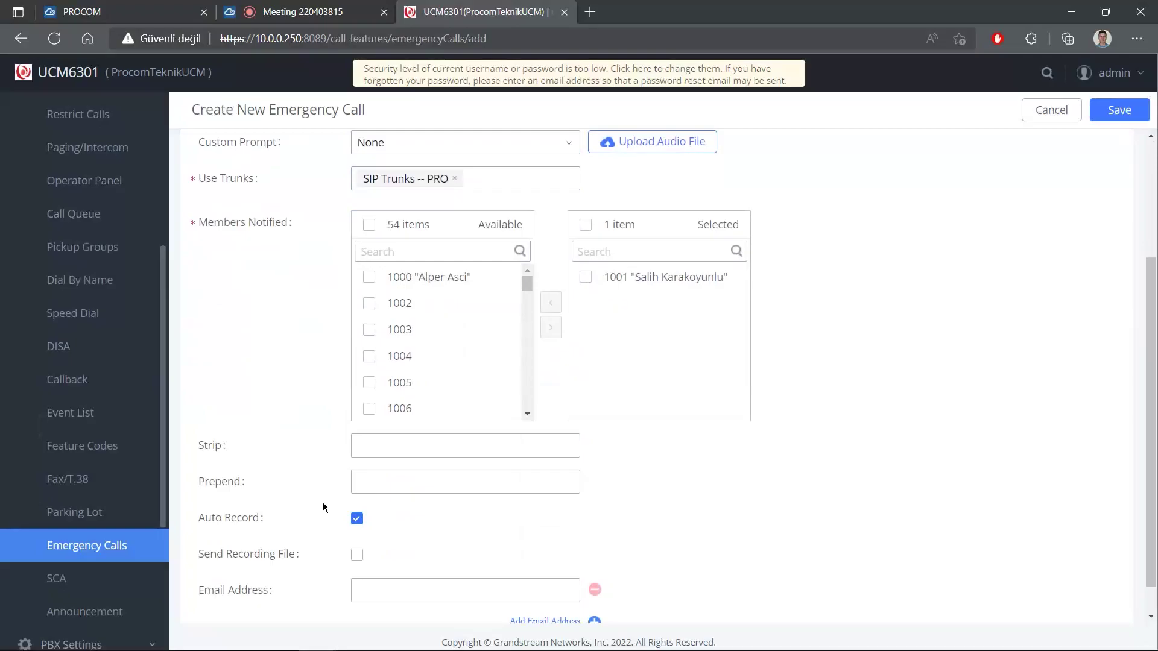
scroll(320, 510, down, 1)
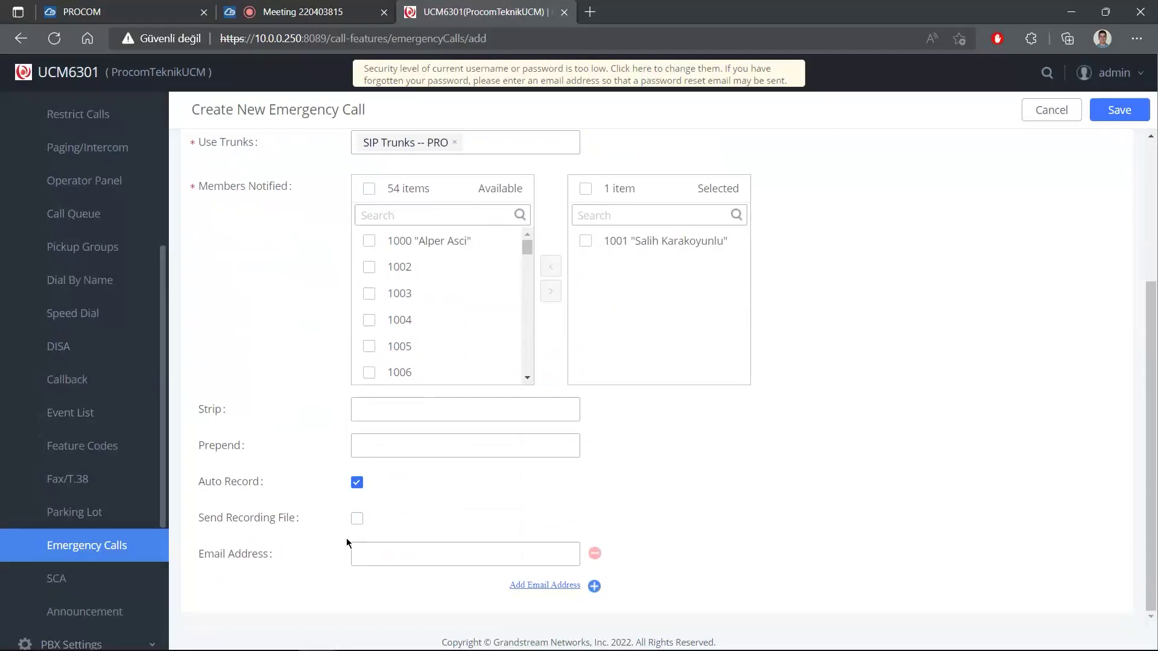
click(370, 545)
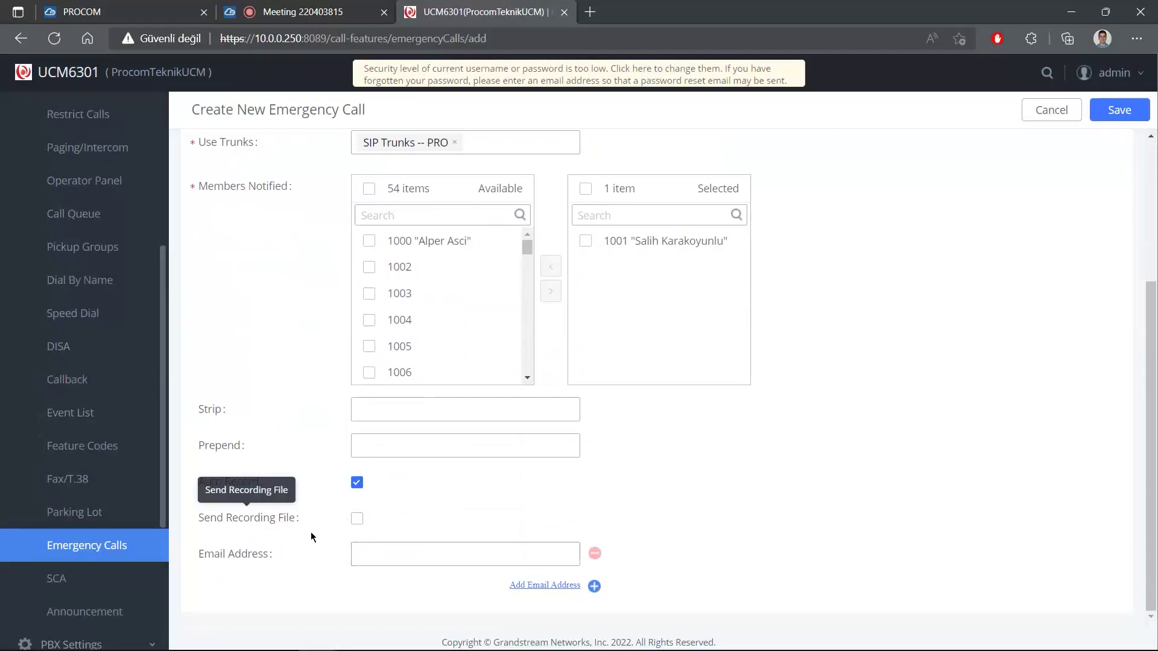
Enter the recipient's e-mail address, discard the extra empty rows, and tick Send Recording File.
click(366, 552)
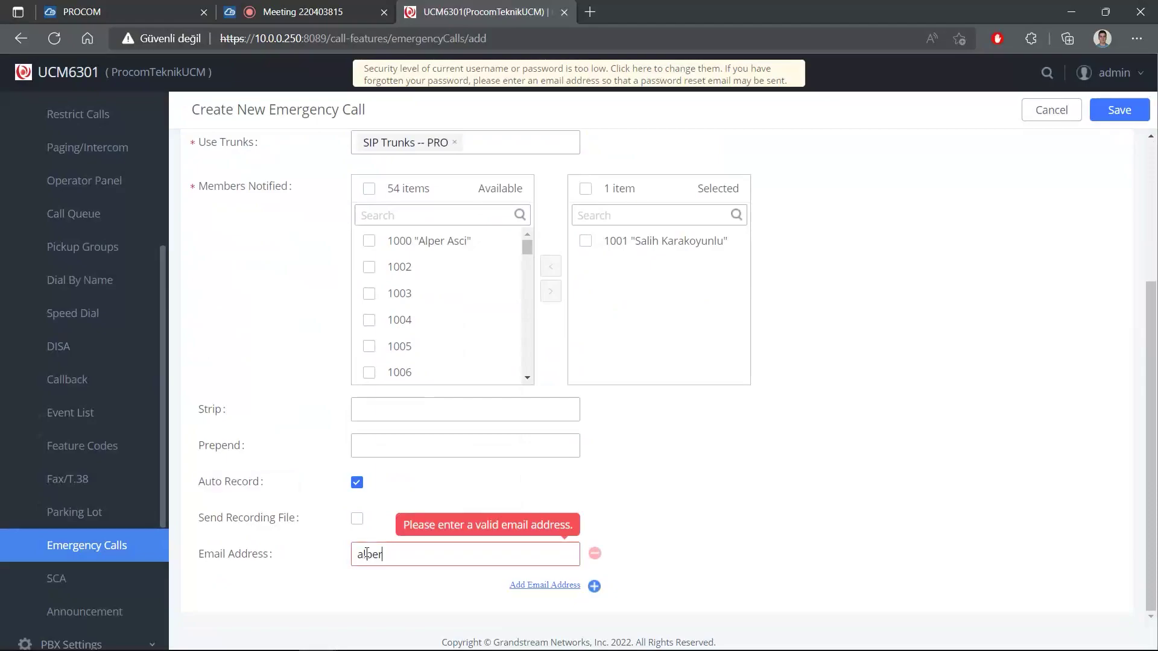
click(418, 520)
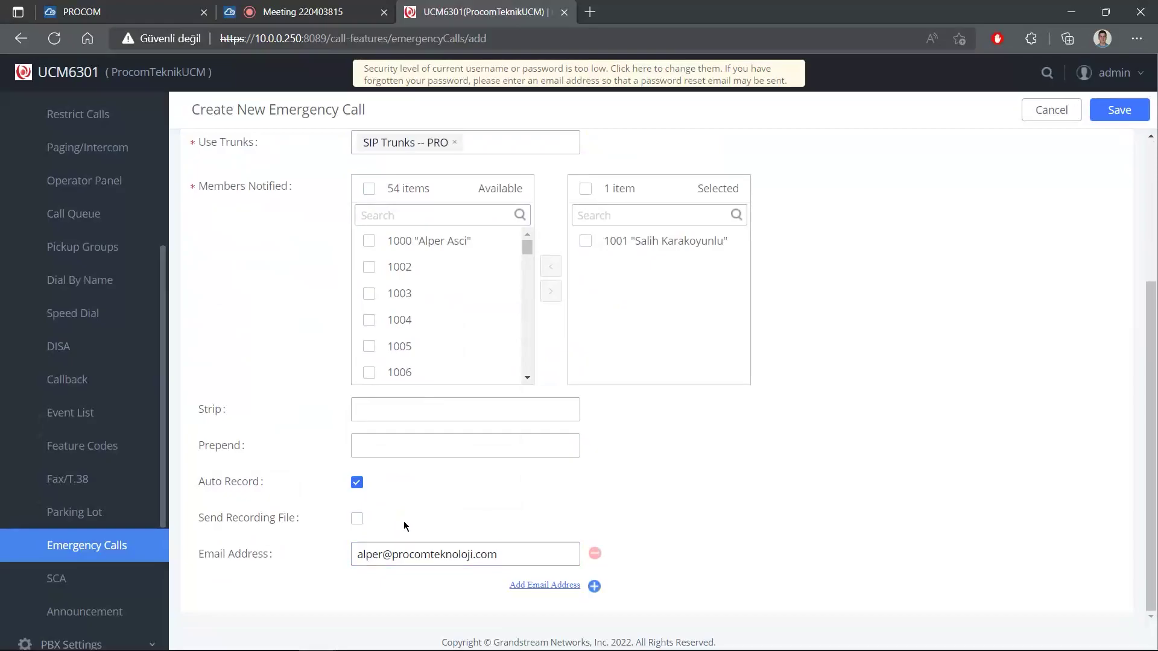
click(536, 588)
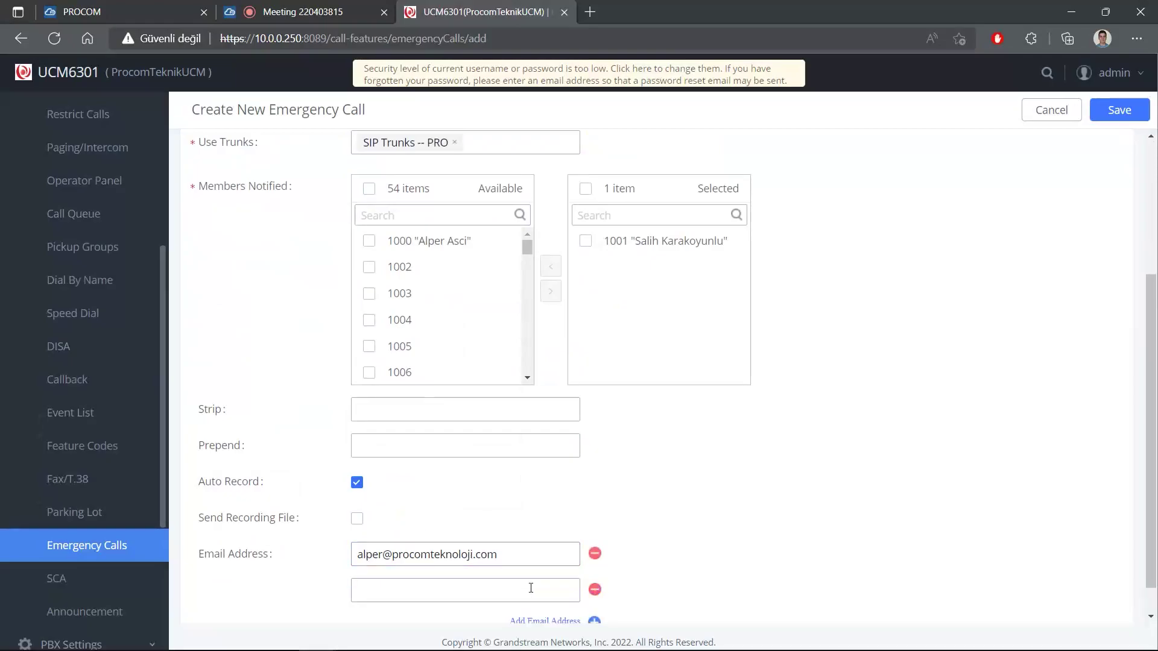
click(536, 588)
click(536, 587)
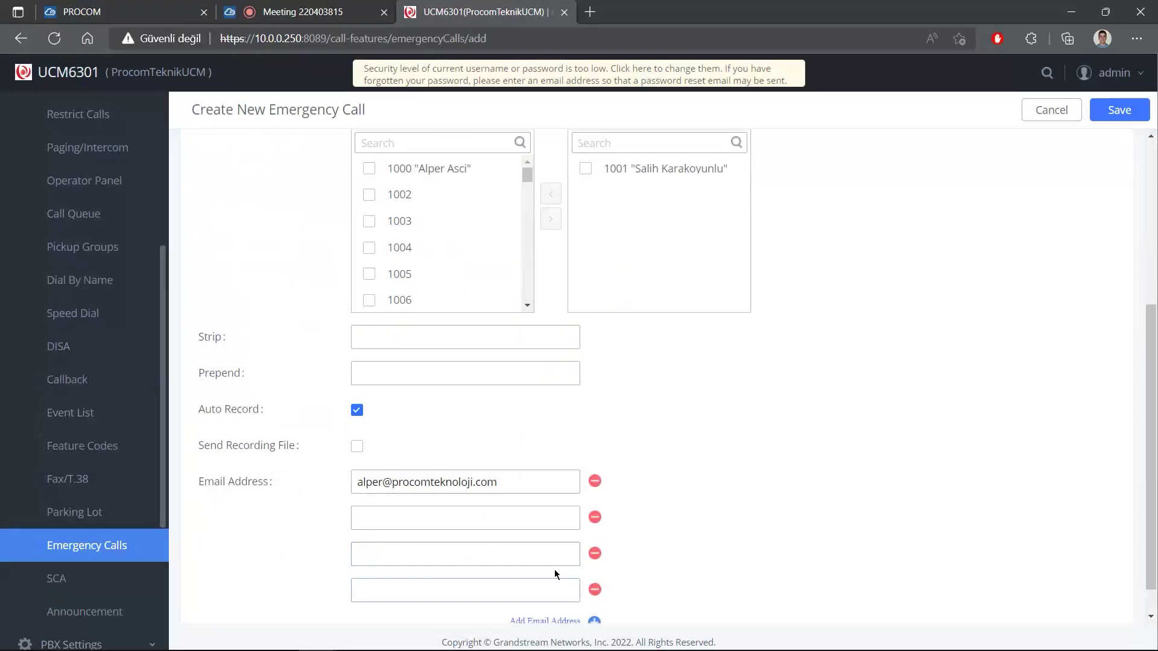
double_click(595, 520)
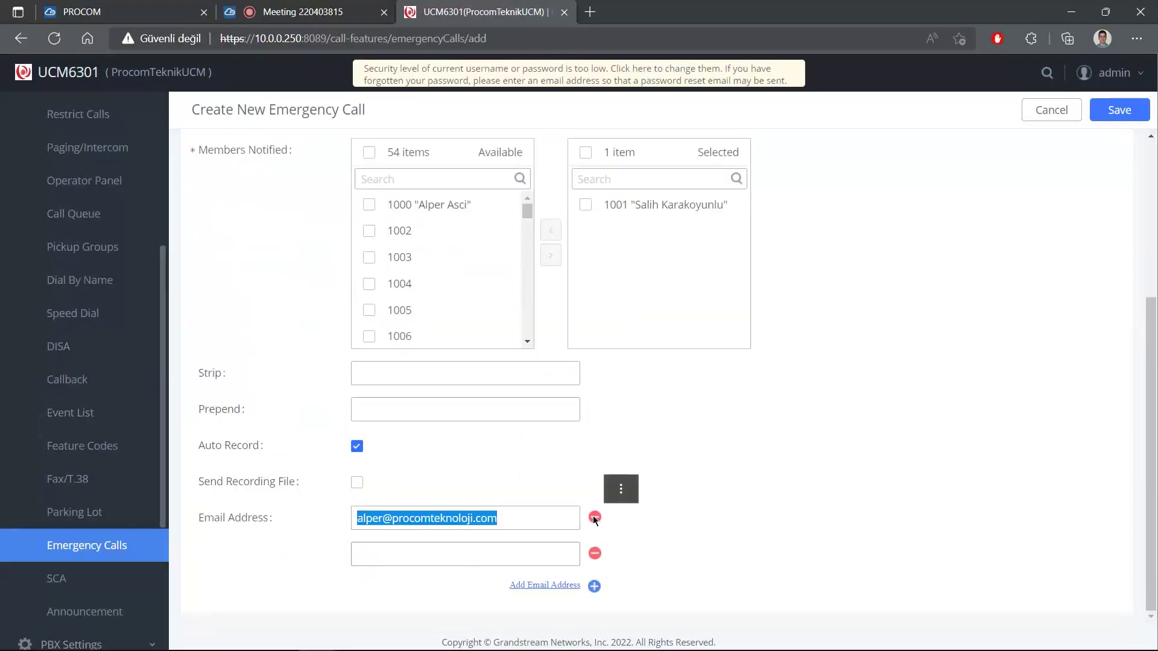
click(594, 553)
click(357, 518)
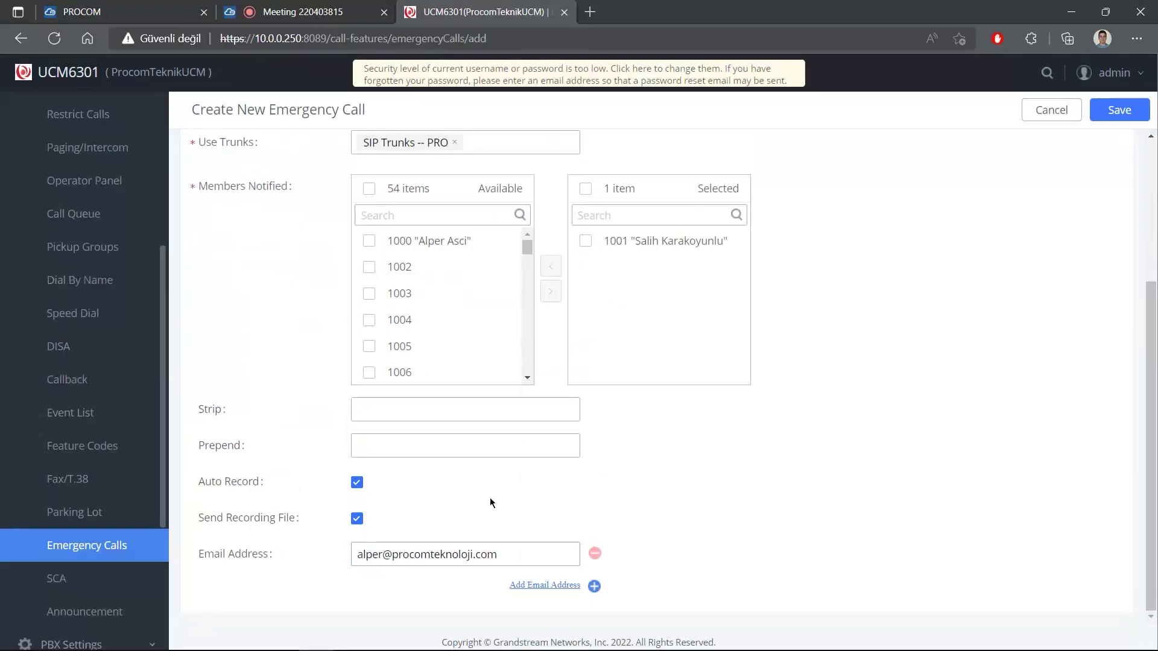
scroll(754, 374, up, 4)
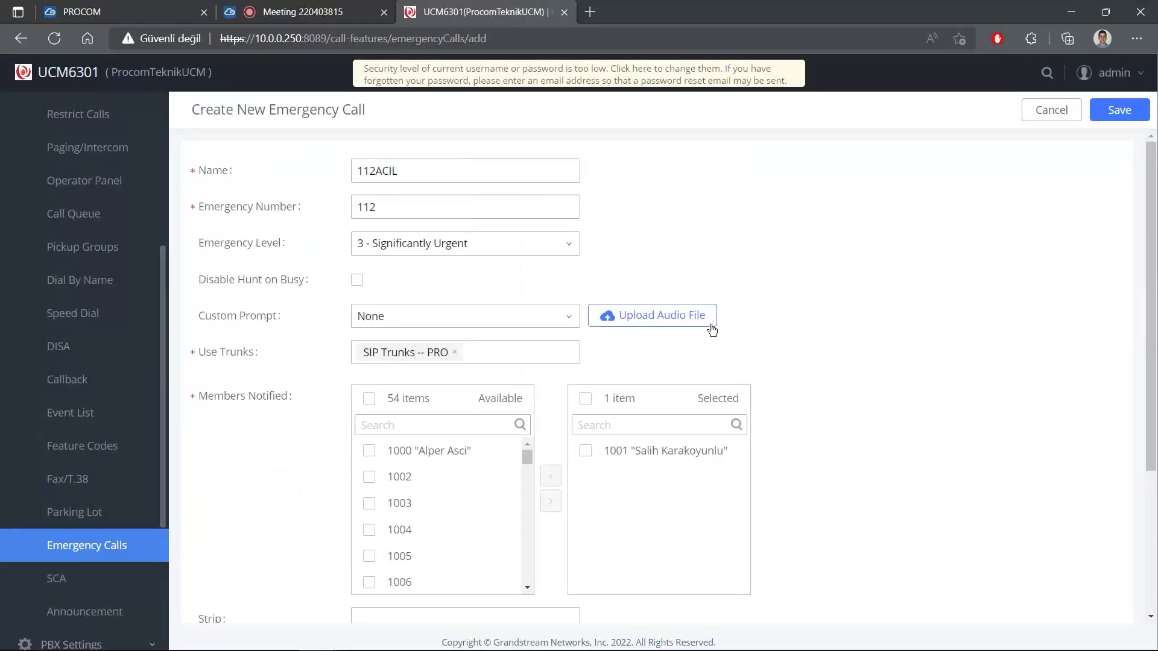
Save the rule and apply the pending changes to the PBX.
click(1120, 110)
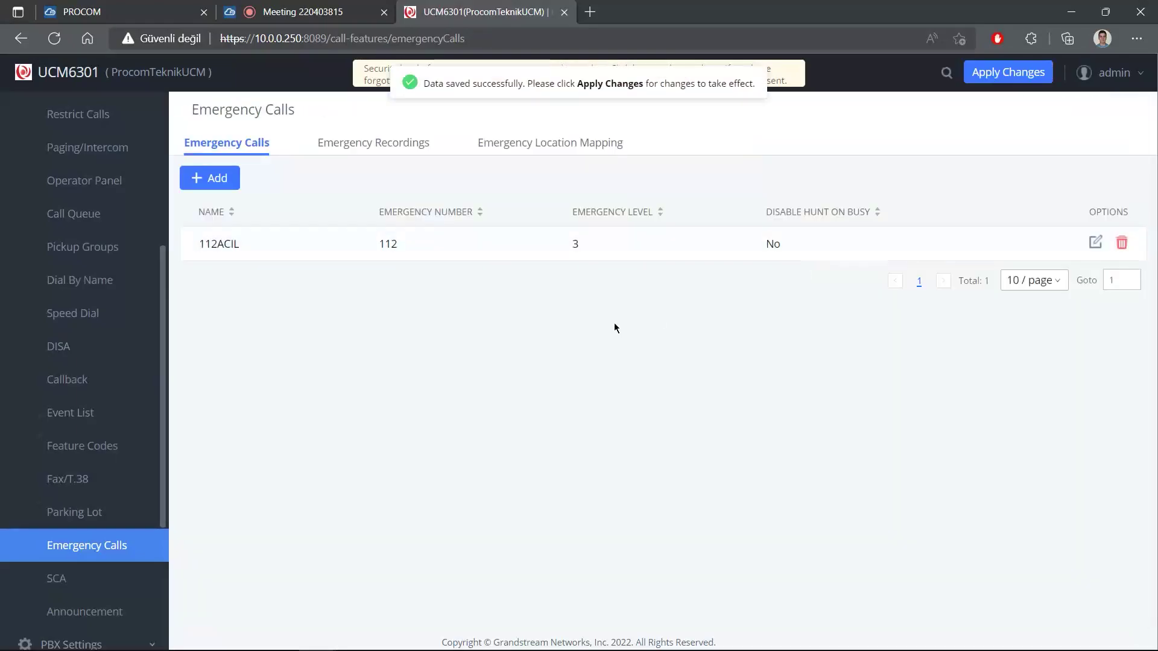
click(1008, 72)
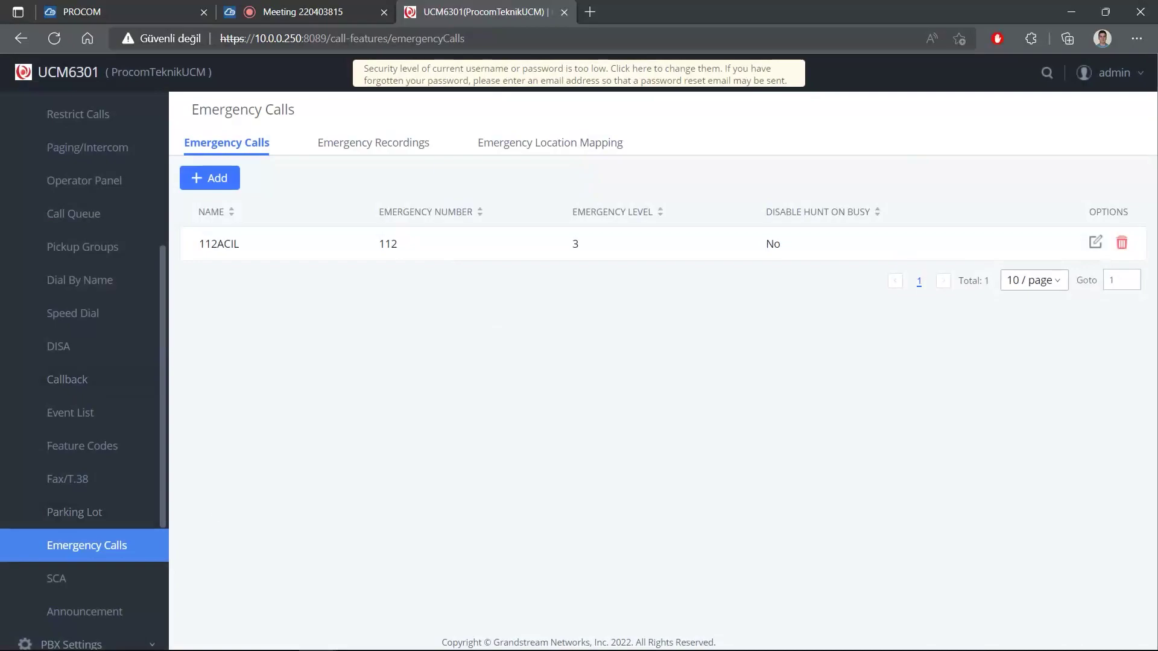
In Outlook, review the 'Emergency call triggered' e-mail's subject, caller 1000 and .wav attachment.
key(alt+Tab)
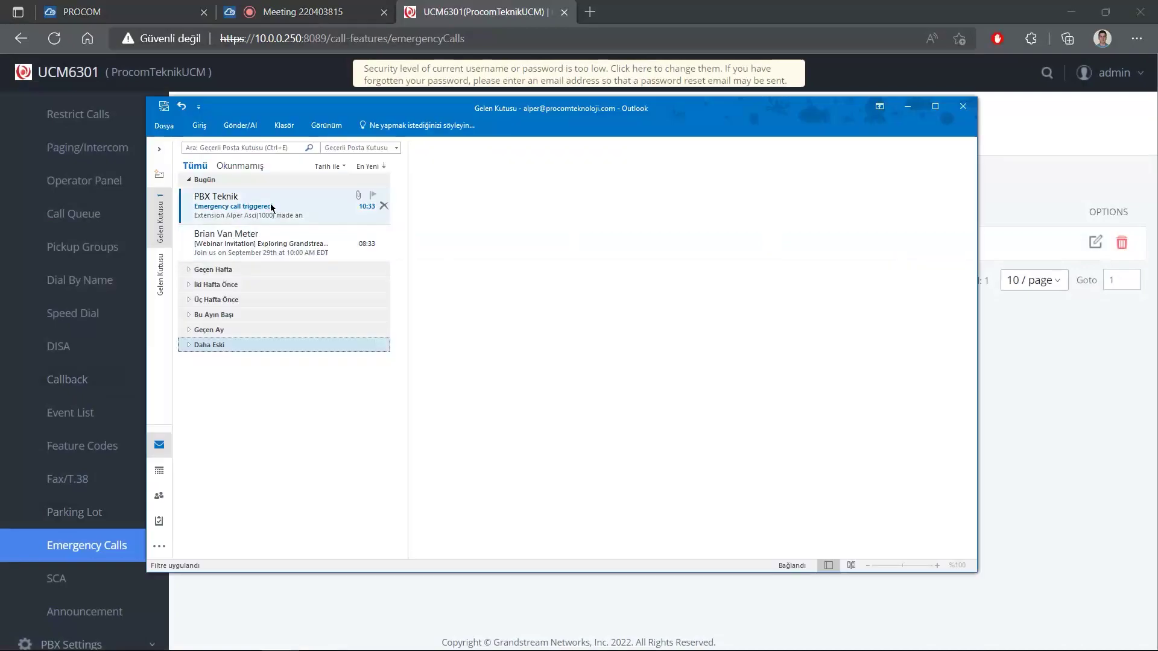
click(220, 208)
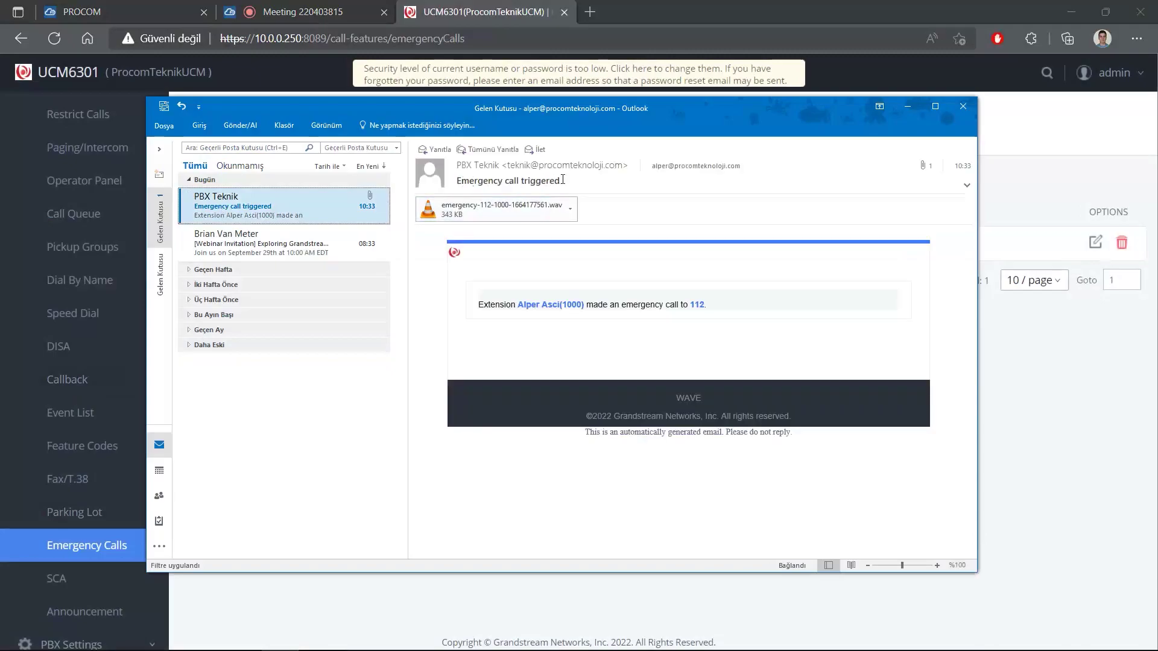
drag(563, 179, 454, 181)
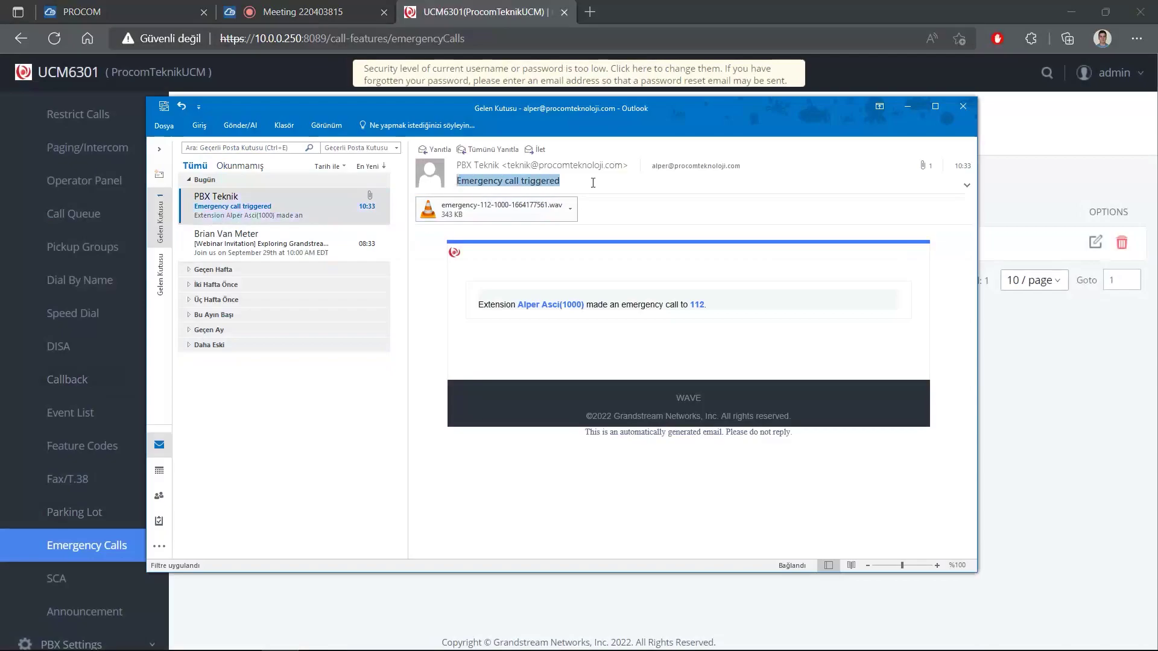
click(564, 181)
drag(517, 308, 586, 308)
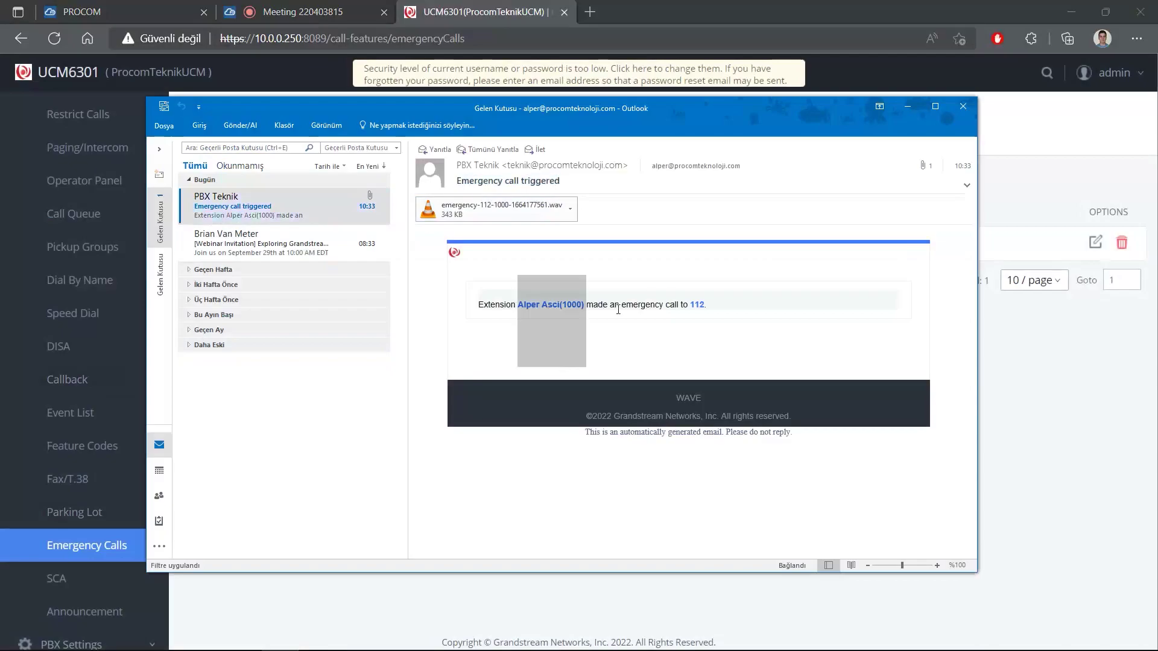
click(697, 301)
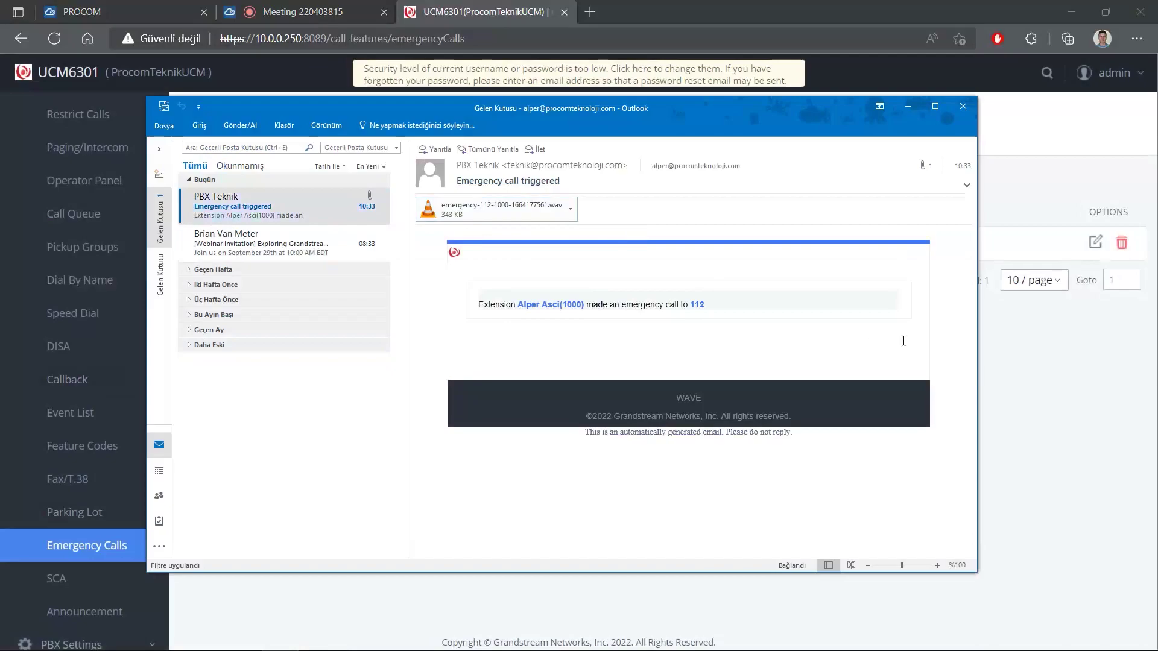
click(1005, 403)
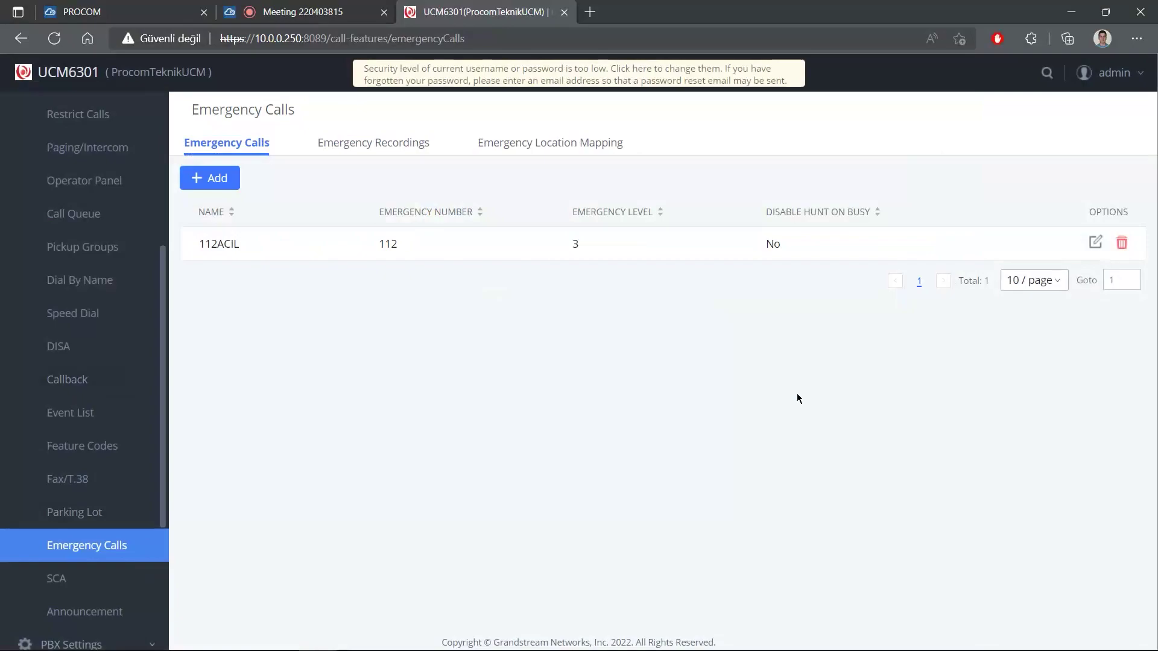
Show Emergency Recordings and check the emergency-112-1000-1664177561.wav entry (343.01 KB).
click(355, 145)
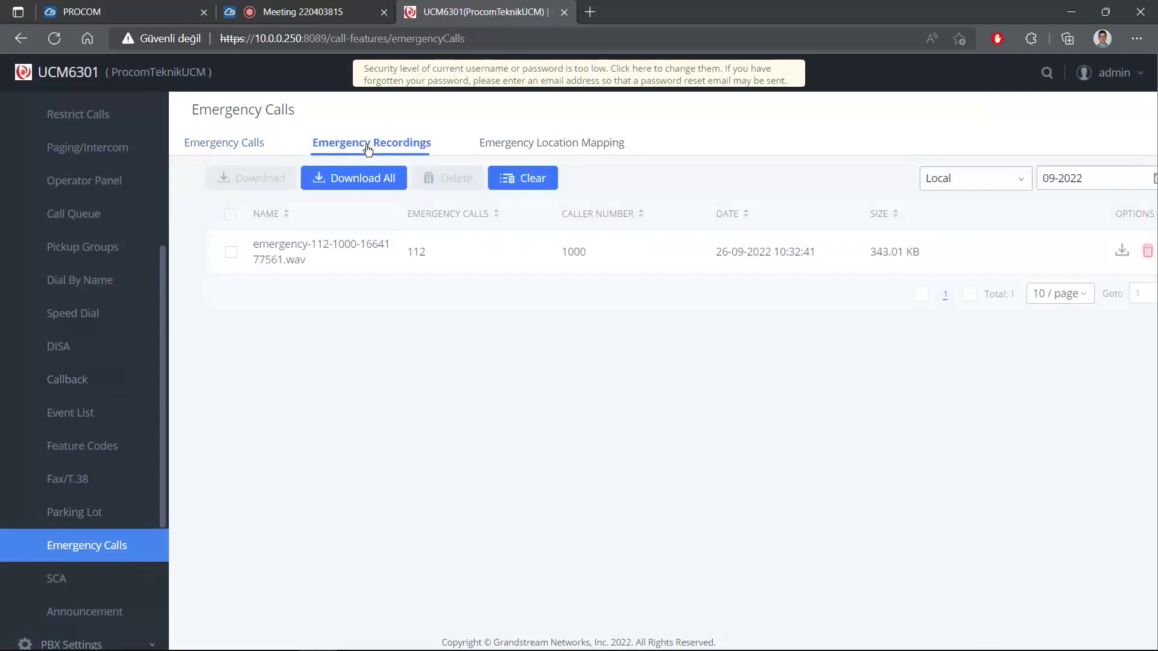
drag(961, 258, 308, 261)
click(331, 287)
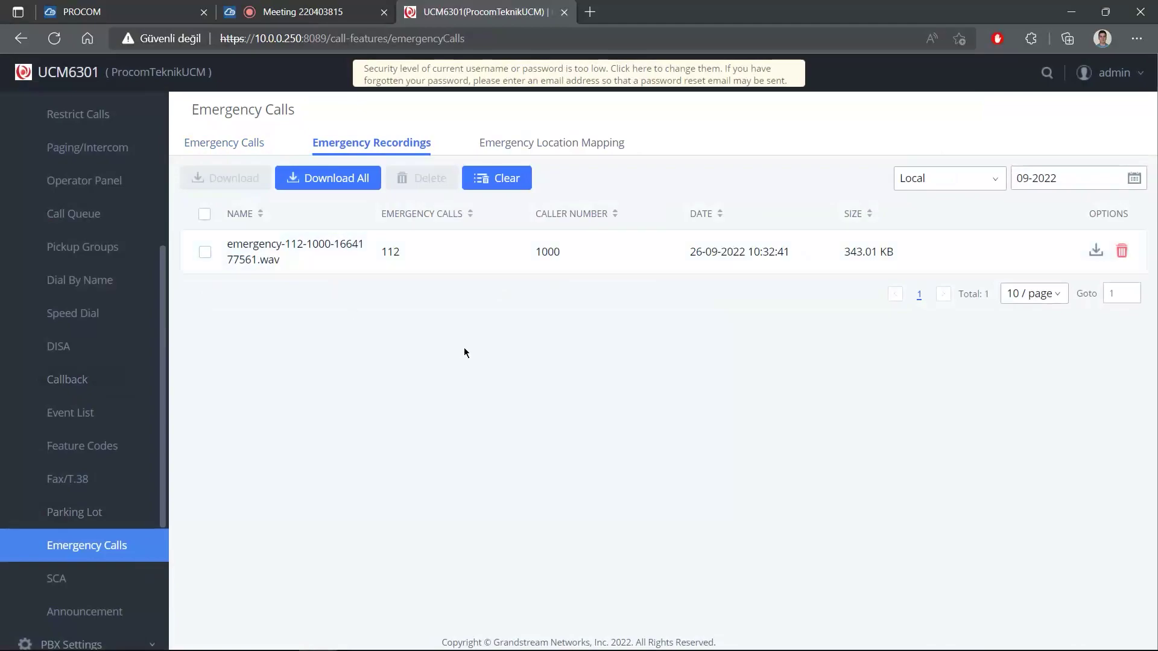